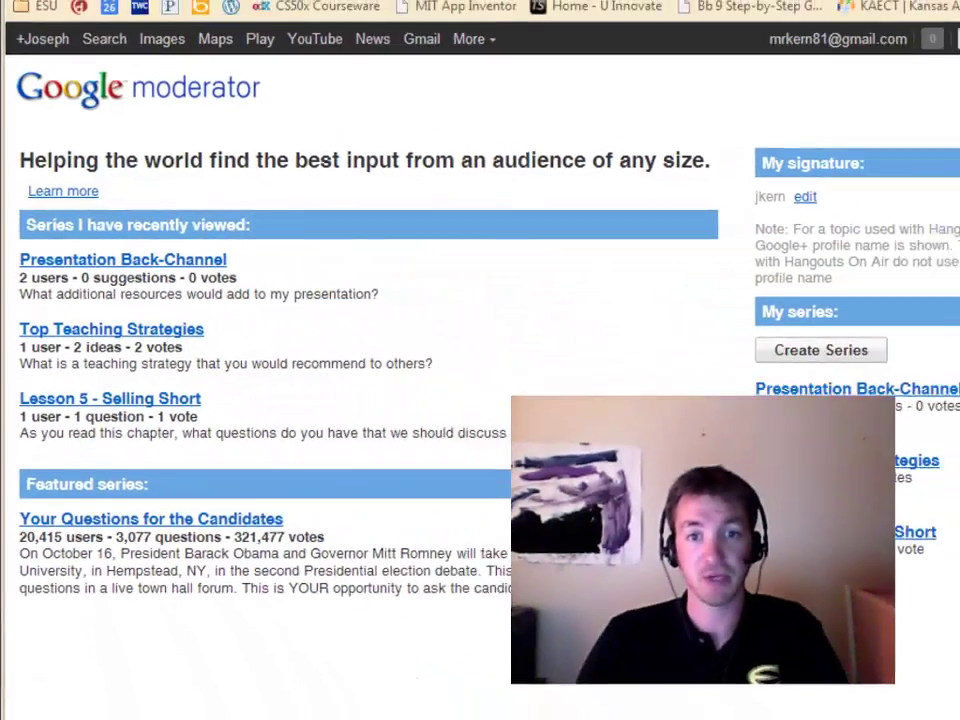
Step: Open the Top Teaching Strategies series and start a new idea in its empty submission box
left_click(791, 465)
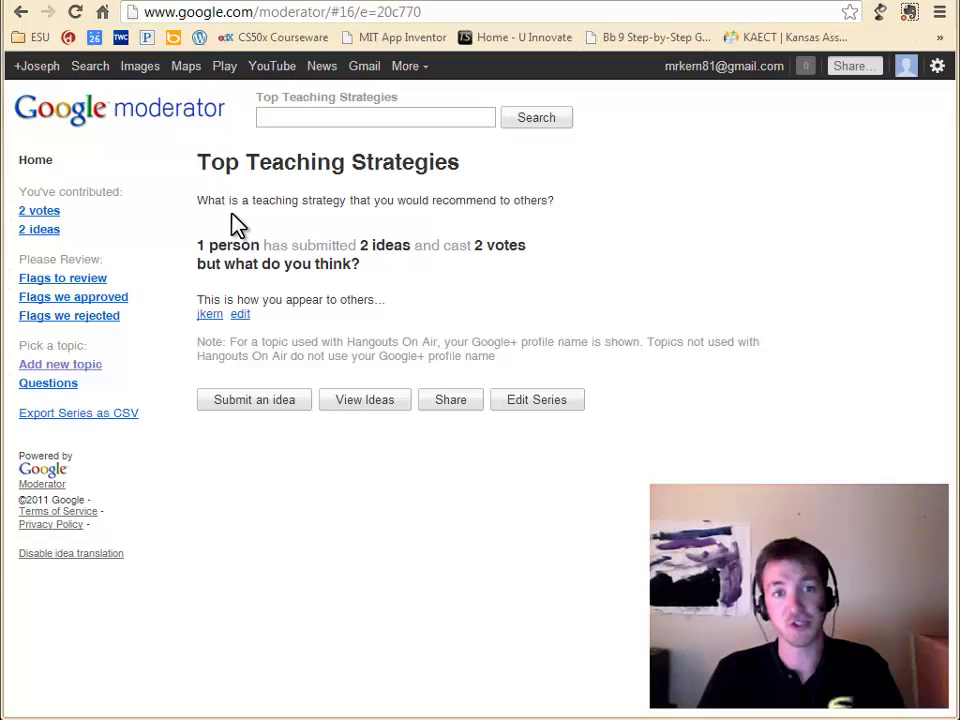
left_click(258, 400)
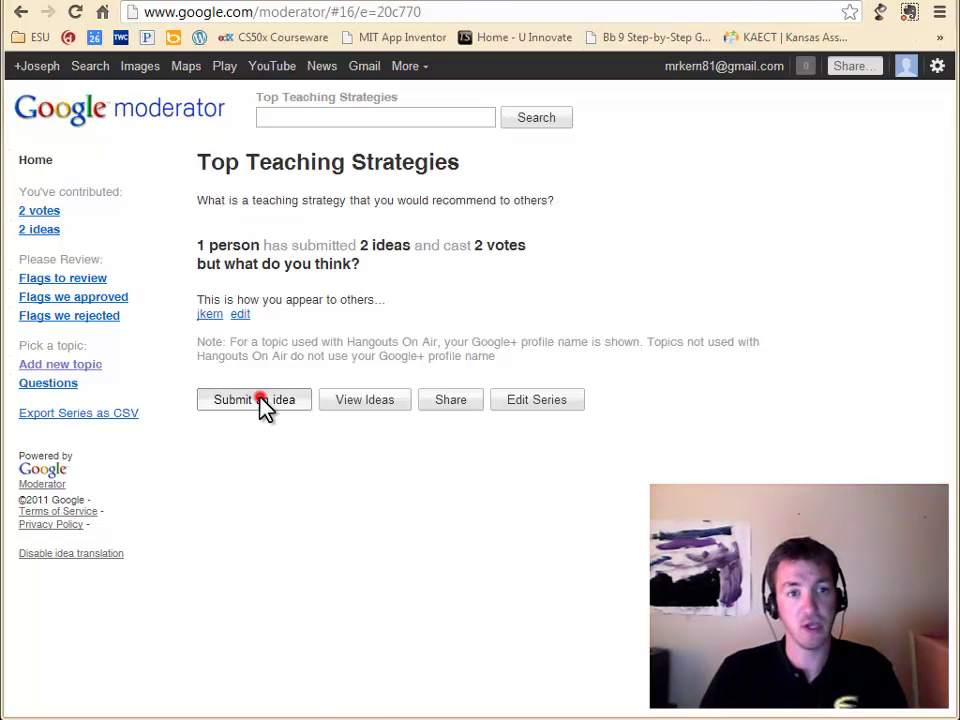
left_click(350, 533)
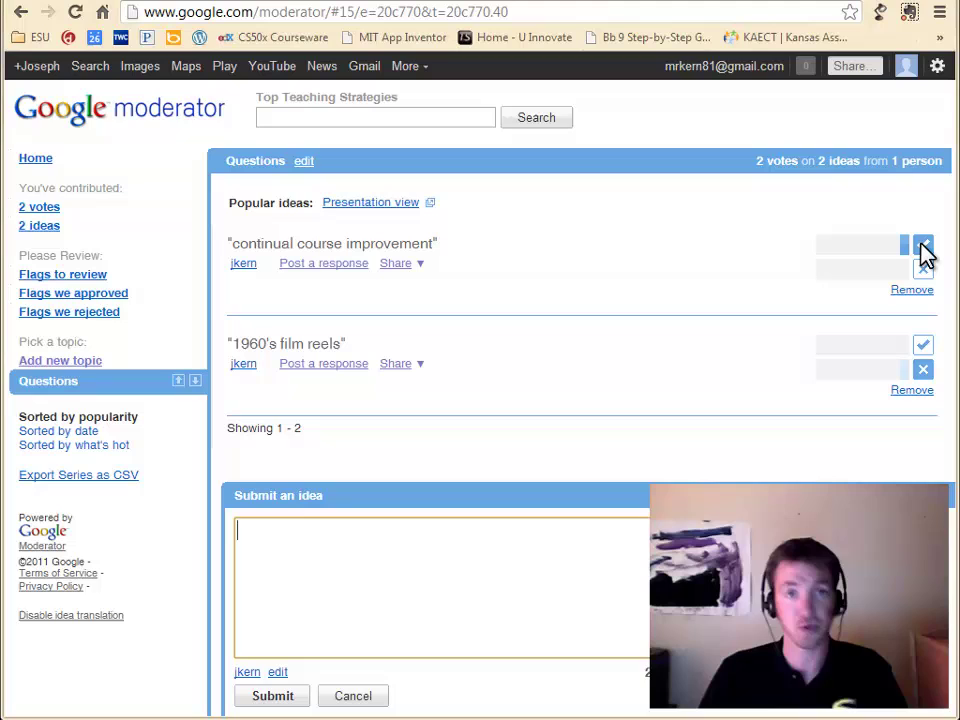
mouse_move(913, 261)
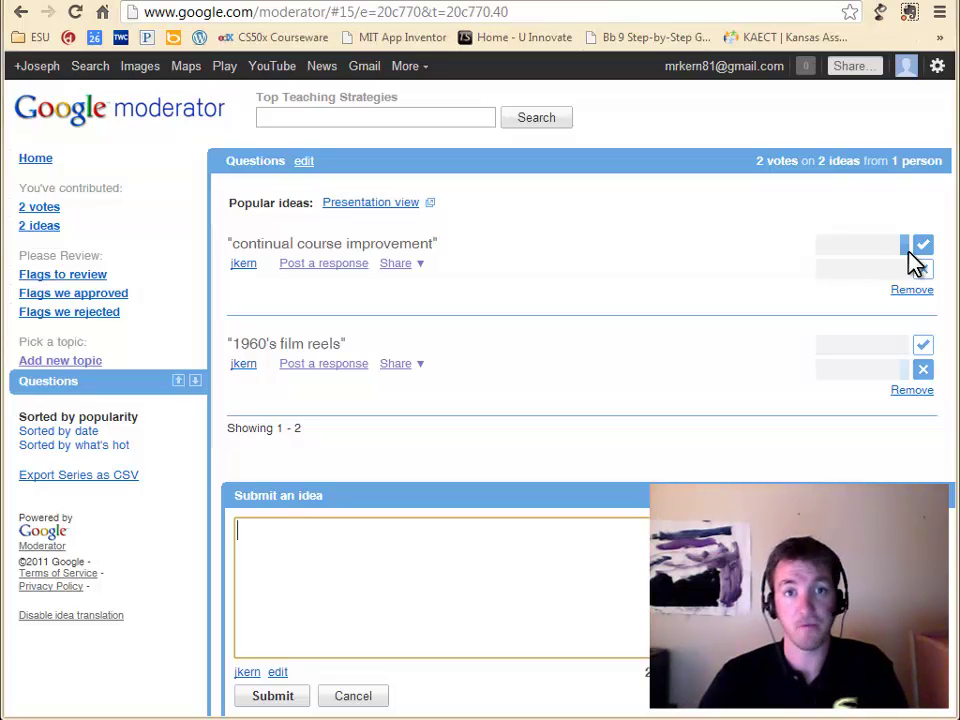
Step: Cancel the empty idea submission so only the two existing ideas remain
left_click(894, 450)
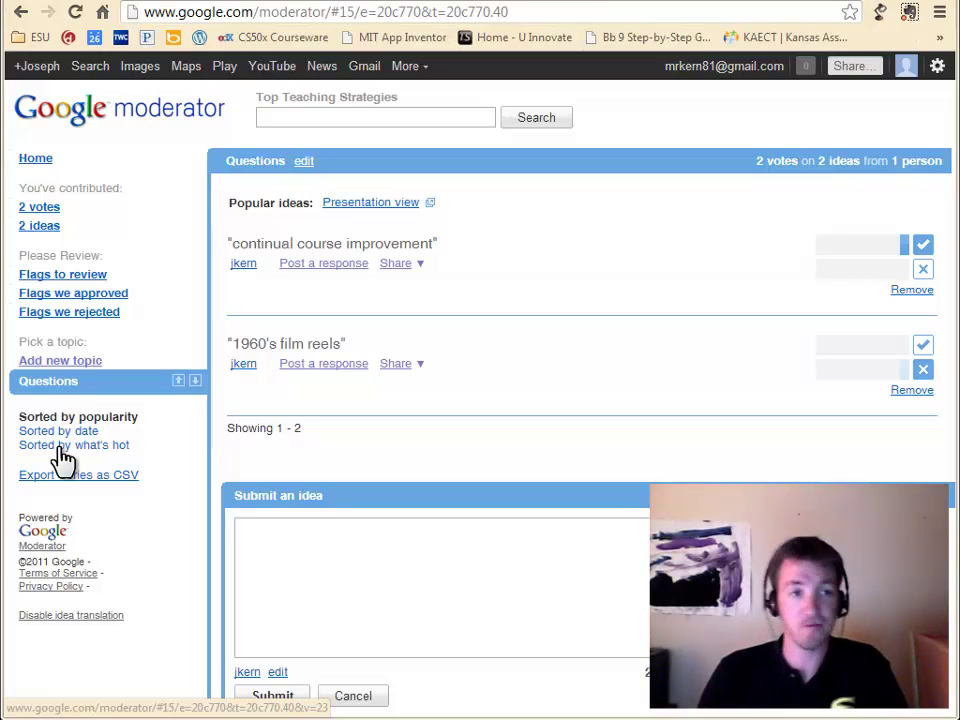
left_click(352, 696)
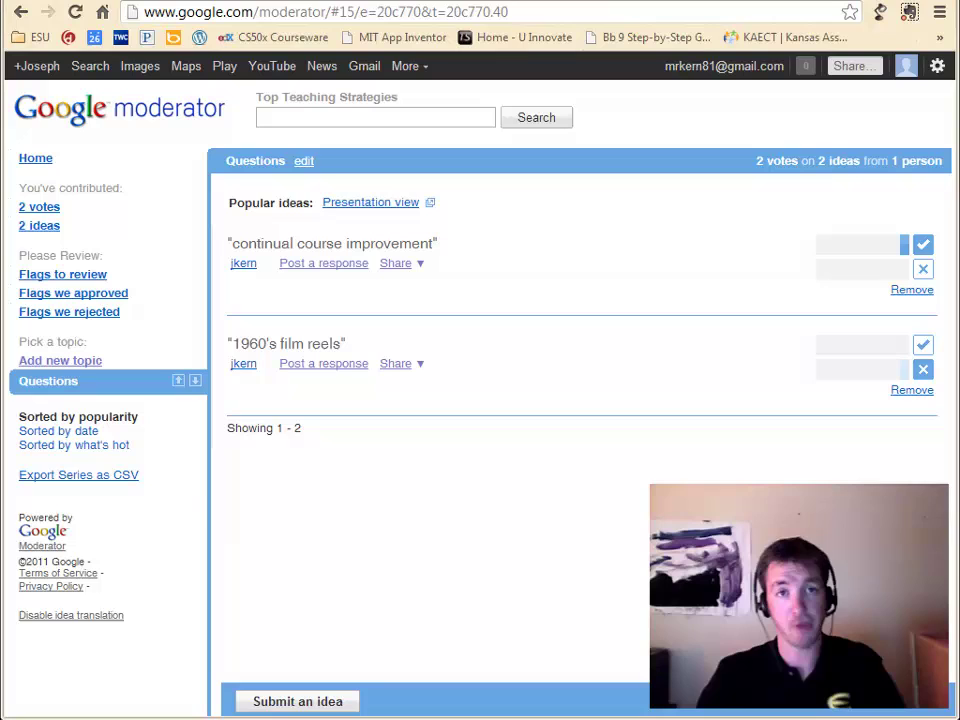
Step: Return to the Moderator home page and switch to the second account's browser session
left_click(176, 127)
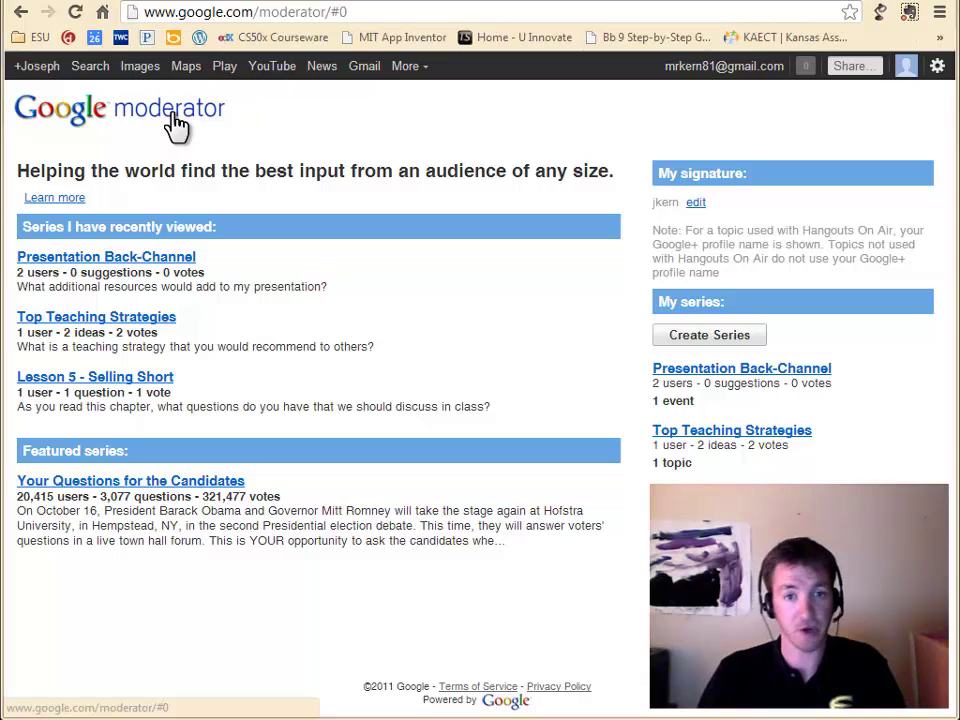
key("alt+Tab")
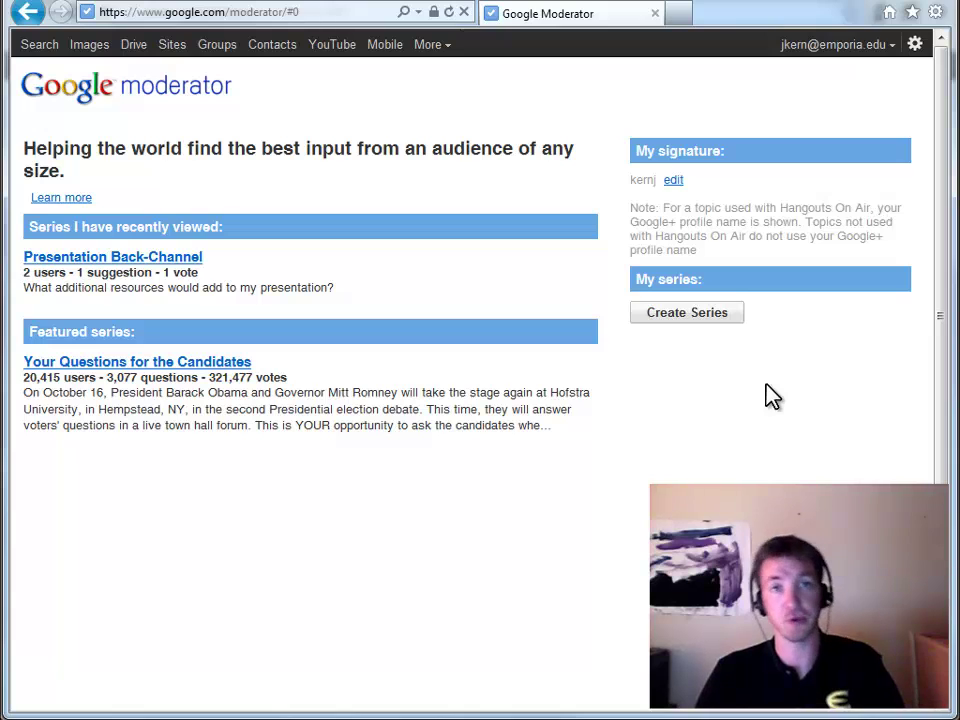
Step: Start a new series with advanced options and set its visibility to Emporia.edu
left_click(698, 313)
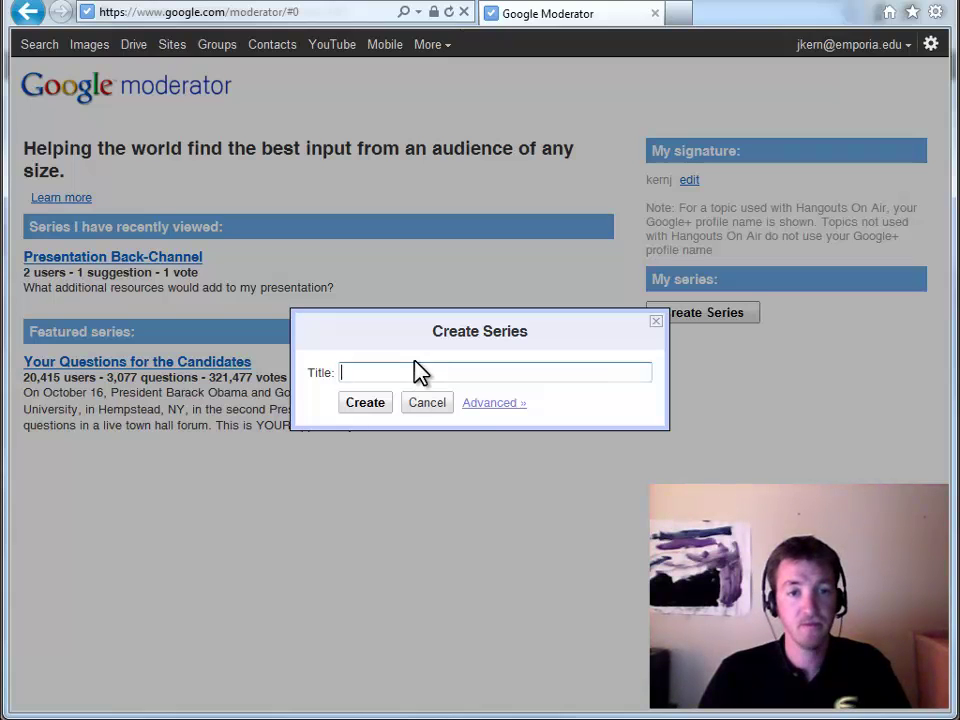
left_click(476, 404)
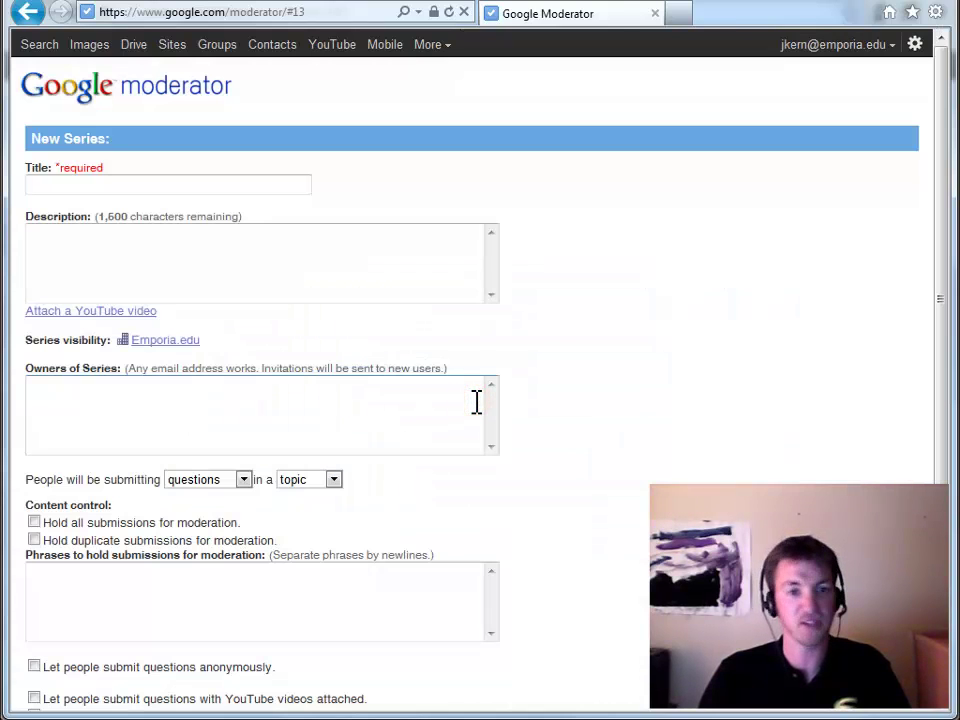
left_click(134, 259)
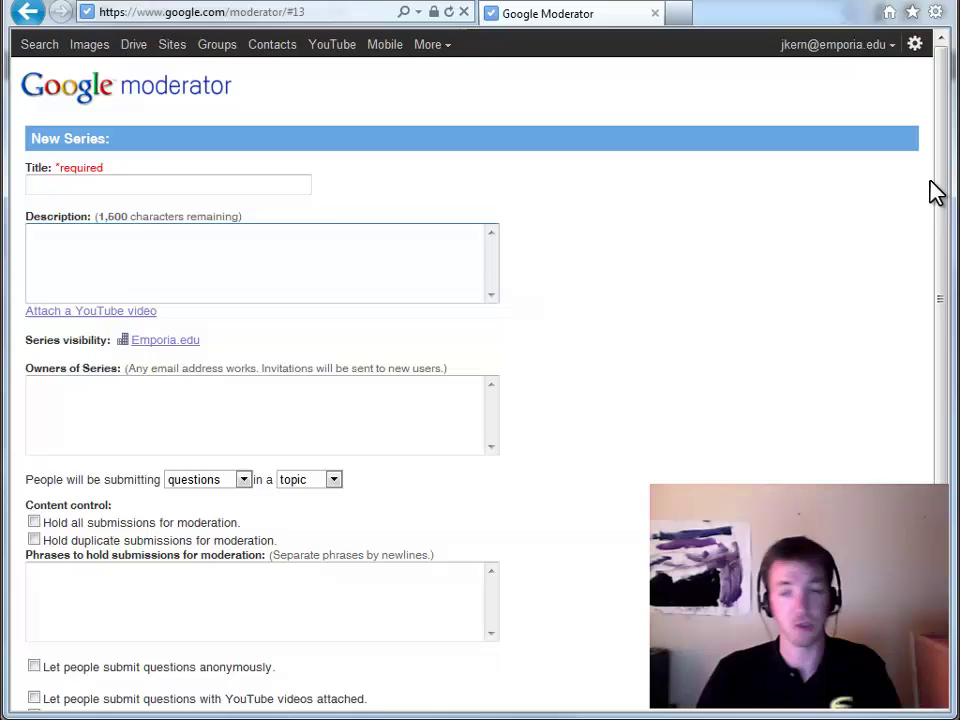
left_click_drag(936, 193, 936, 315)
left_click(183, 185)
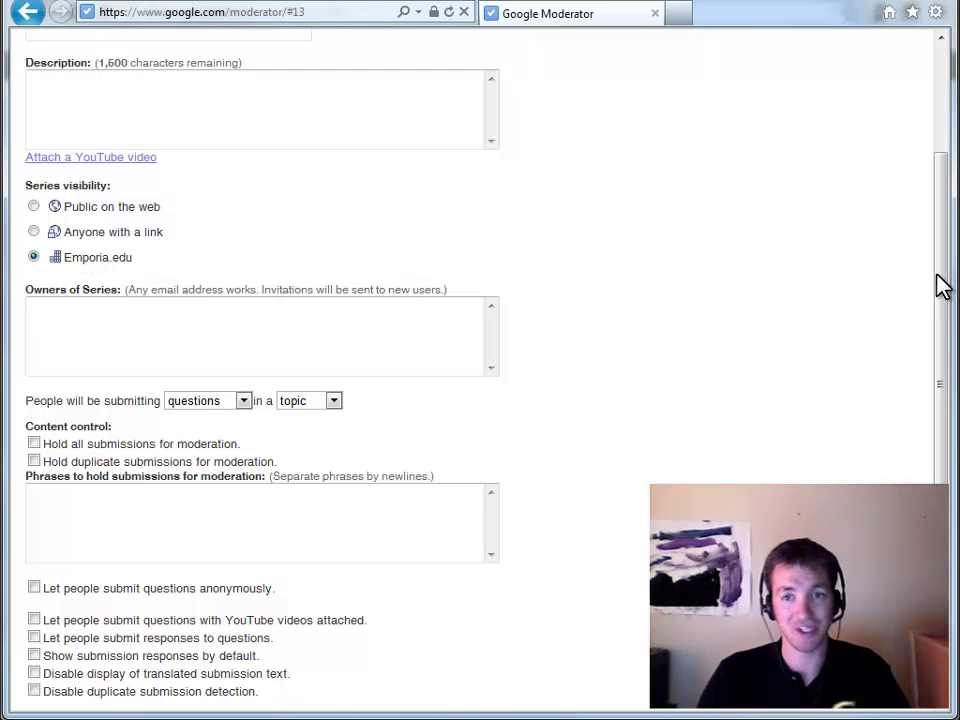
Step: Review the submission and series-type choices, then enable anonymous questions and responses
left_click_drag(937, 283, 937, 381)
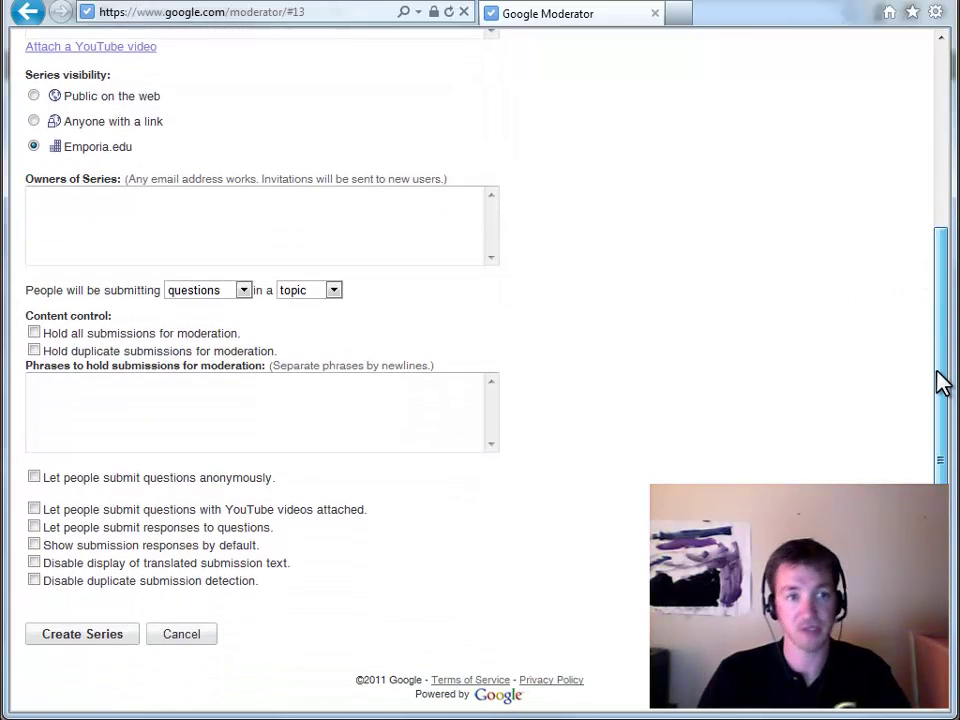
left_click(360, 240)
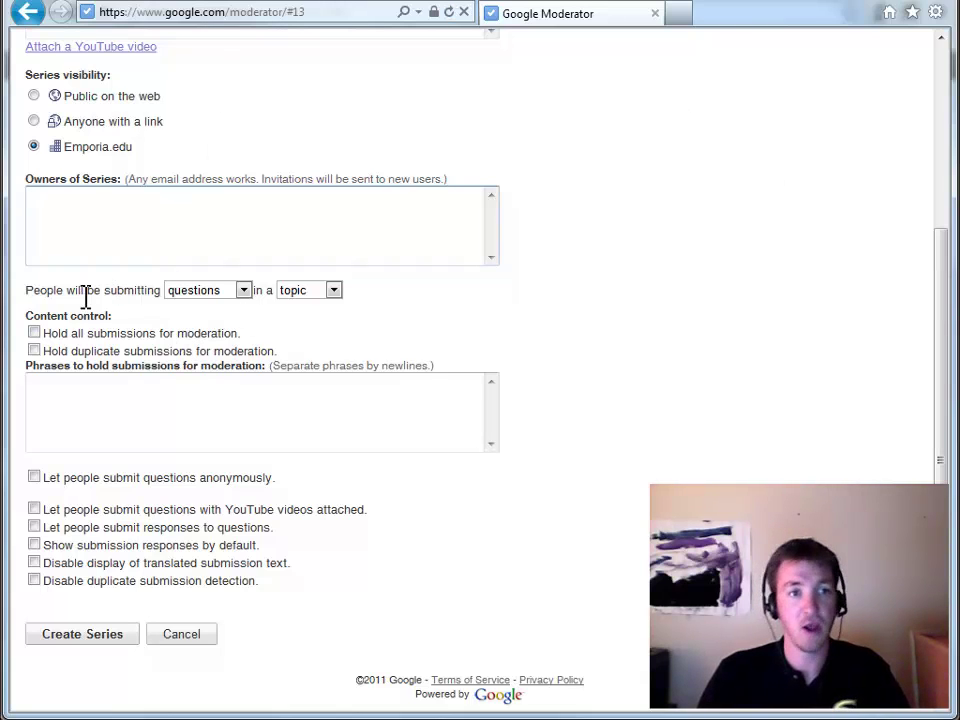
left_click(243, 291)
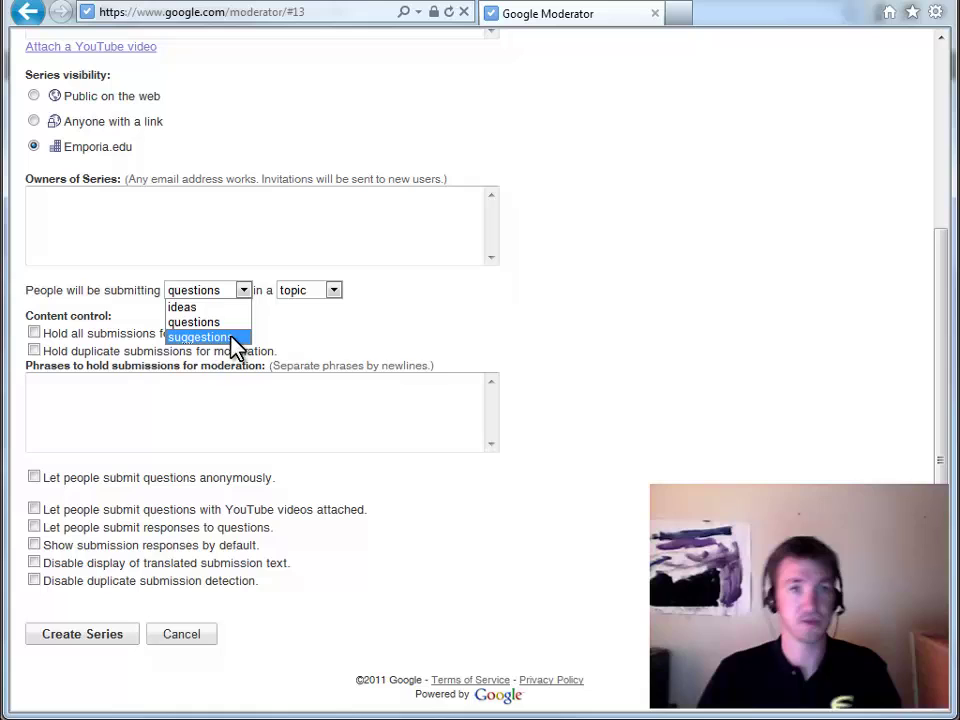
left_click(333, 290)
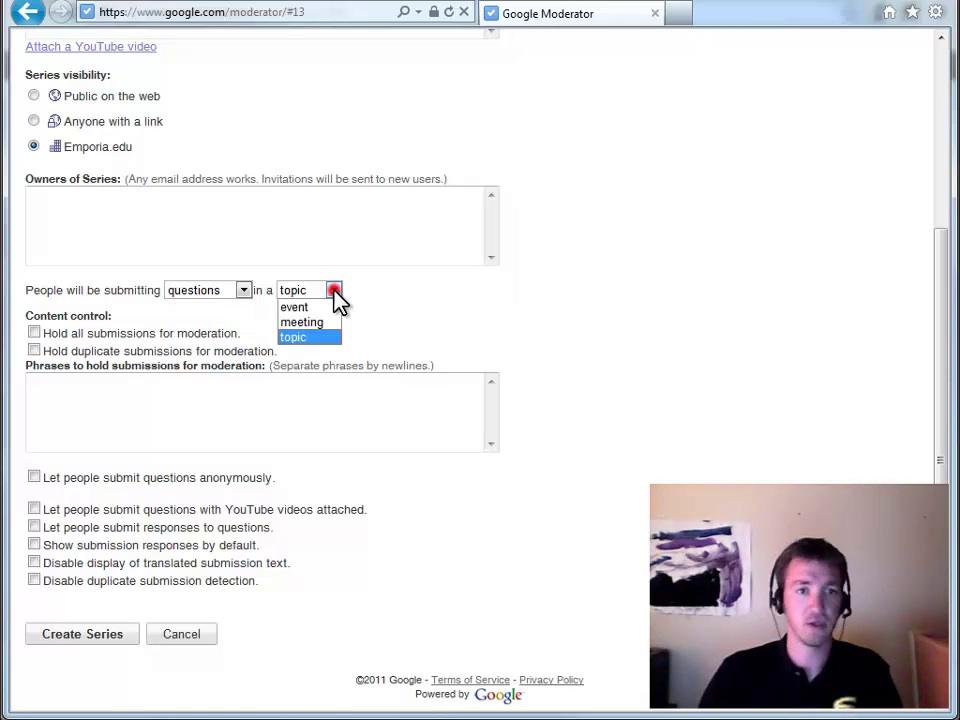
left_click(357, 314)
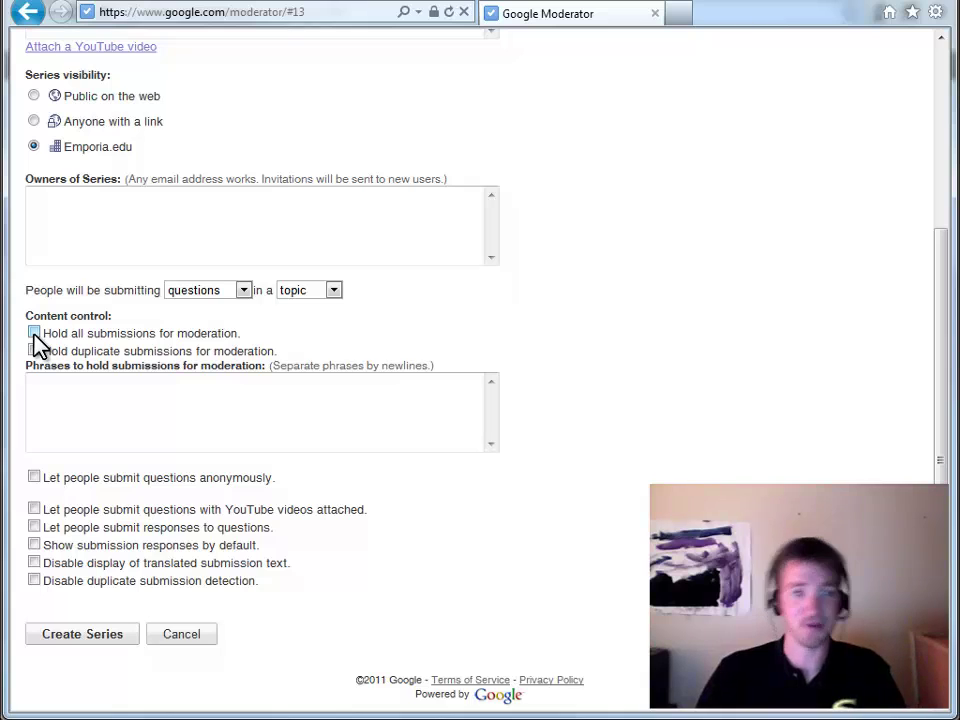
left_click(33, 478)
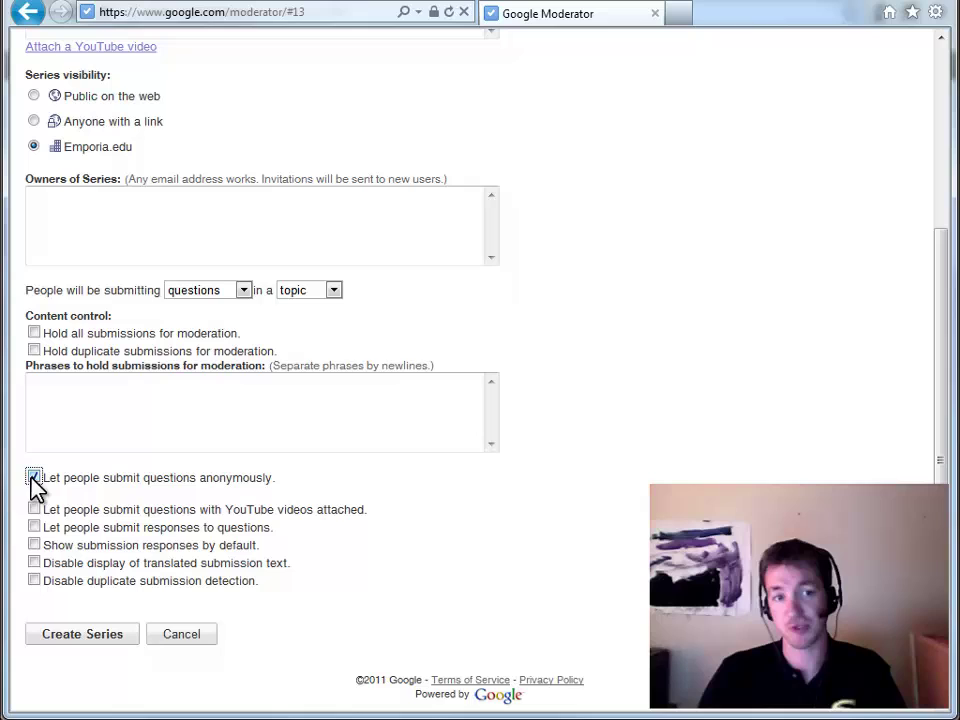
left_click(34, 528)
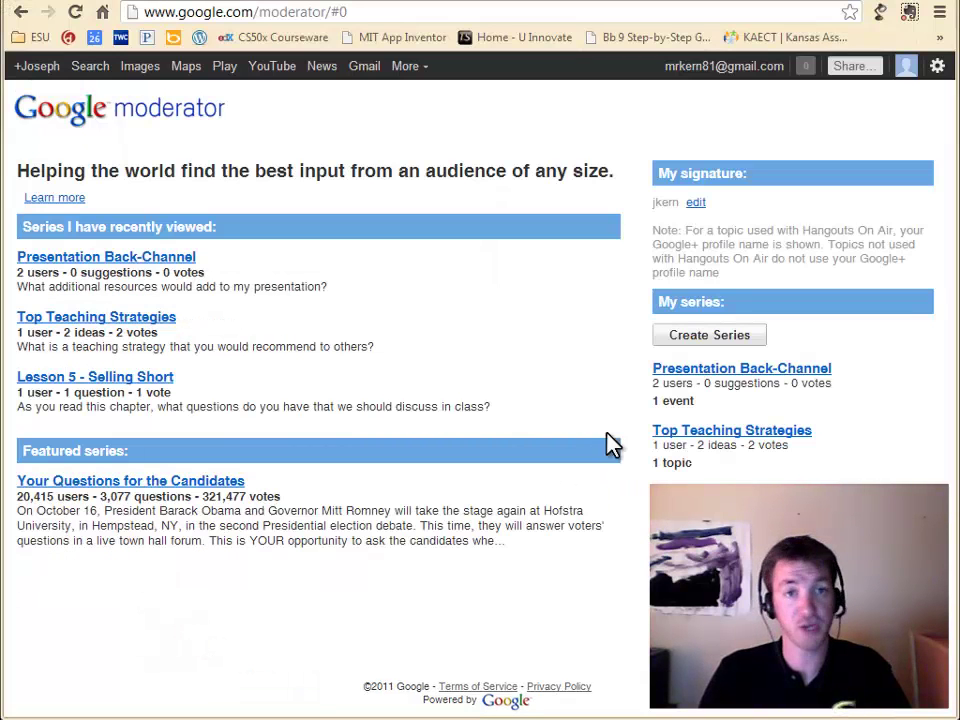
Step: Open Presentation Back-Channel and reveal its goo.gl short share link
left_click(744, 368)
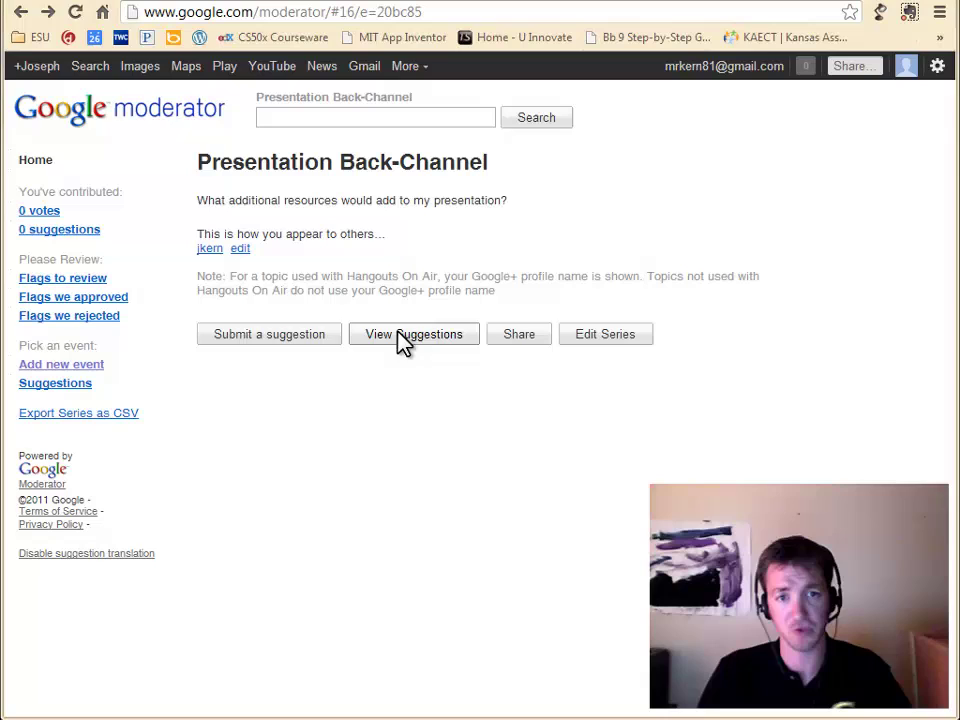
left_click(537, 334)
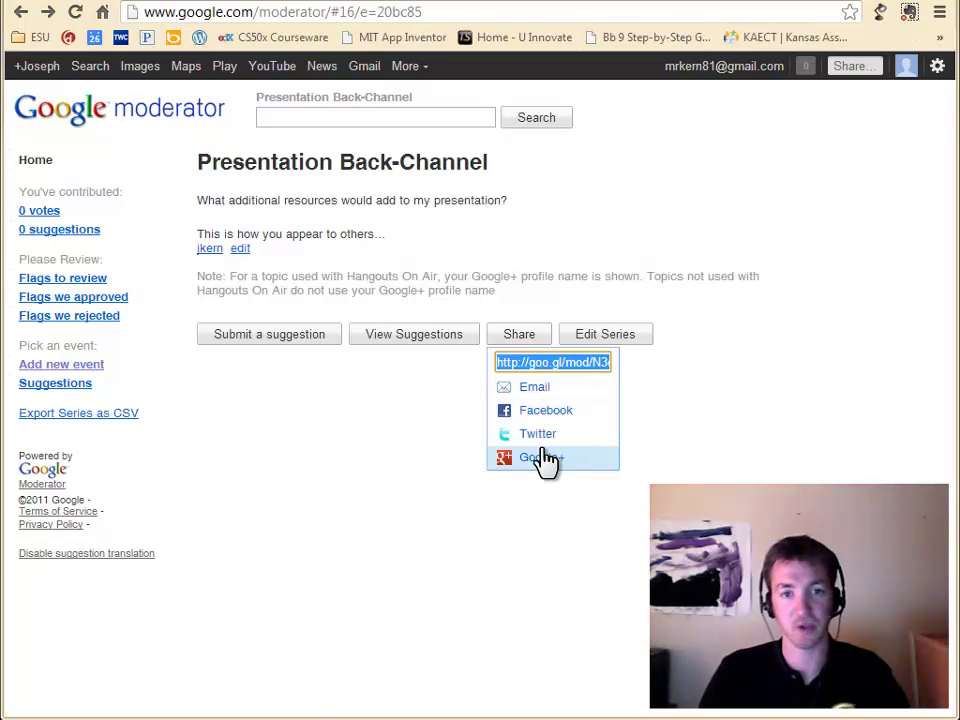
Step: Load the series via its short link, submit the suggestion 'sdfgsdfgsdgdsffg', and vote it down
right_click(520, 362)
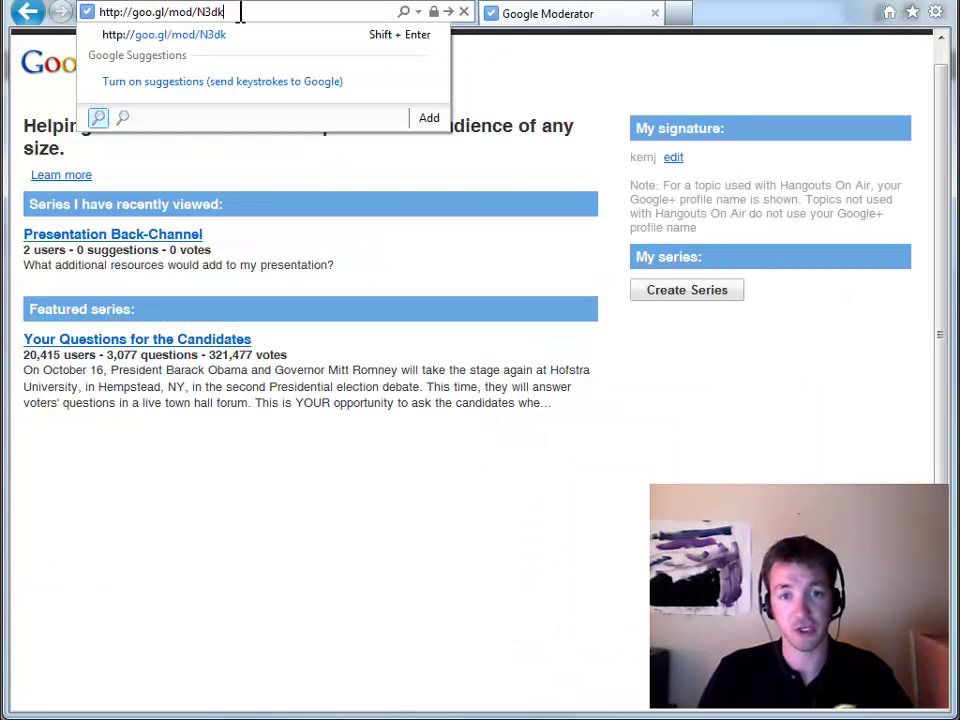
key("Return")
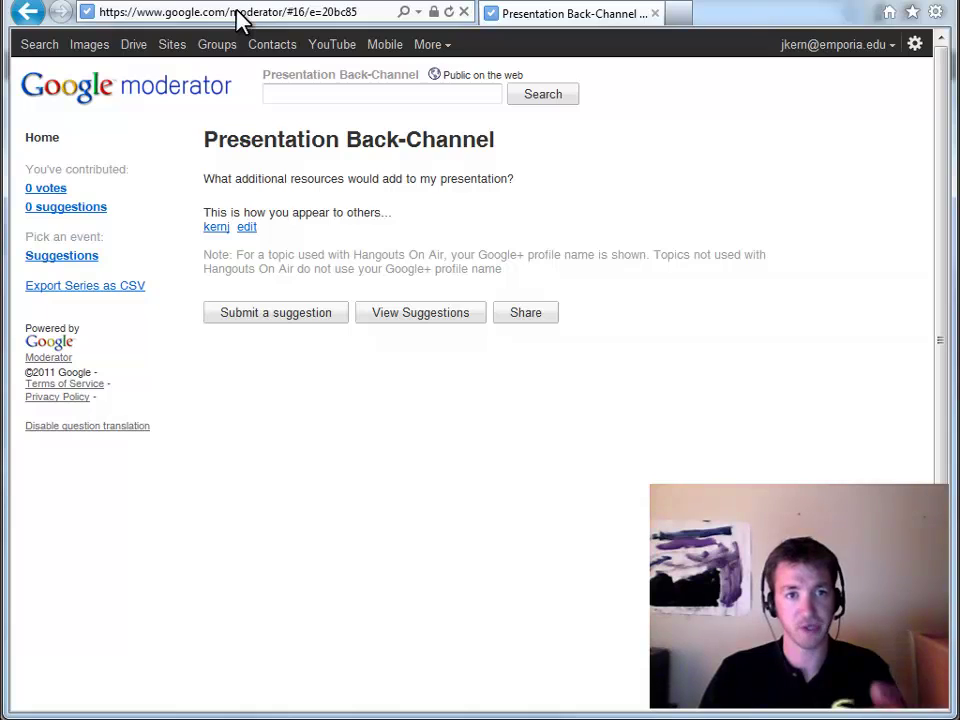
left_click(280, 316)
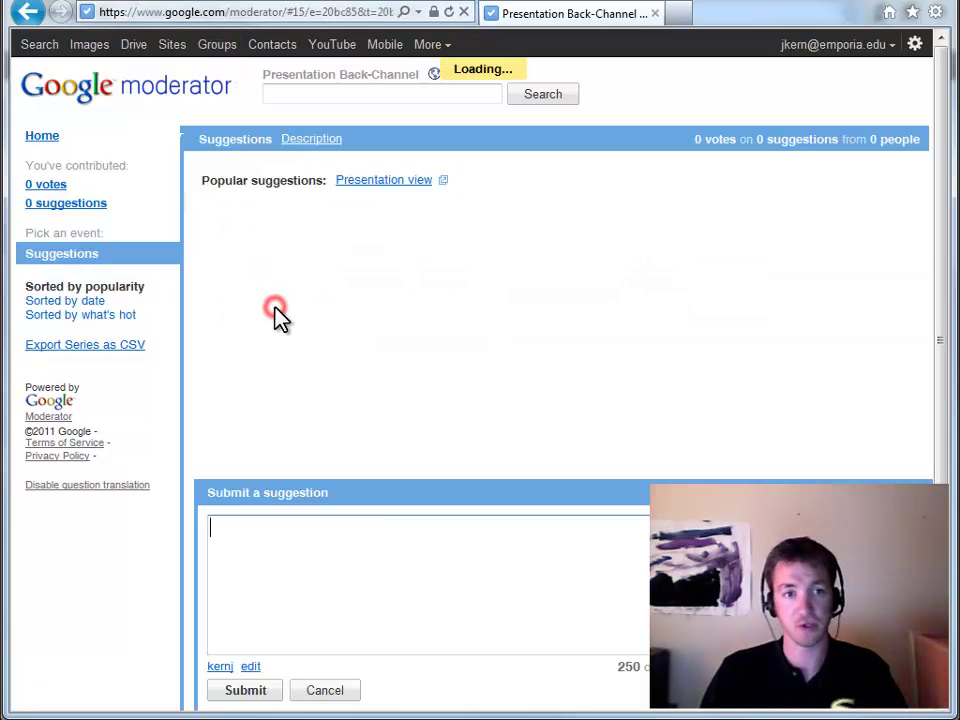
type("sdfgsdfgsdgdsffg")
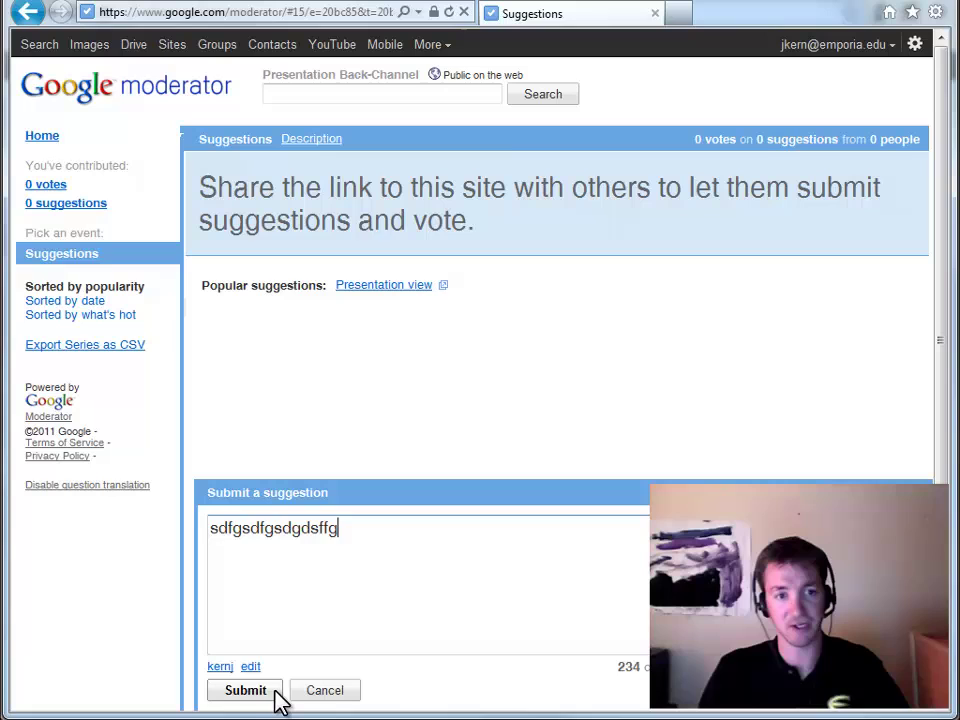
left_click(272, 694)
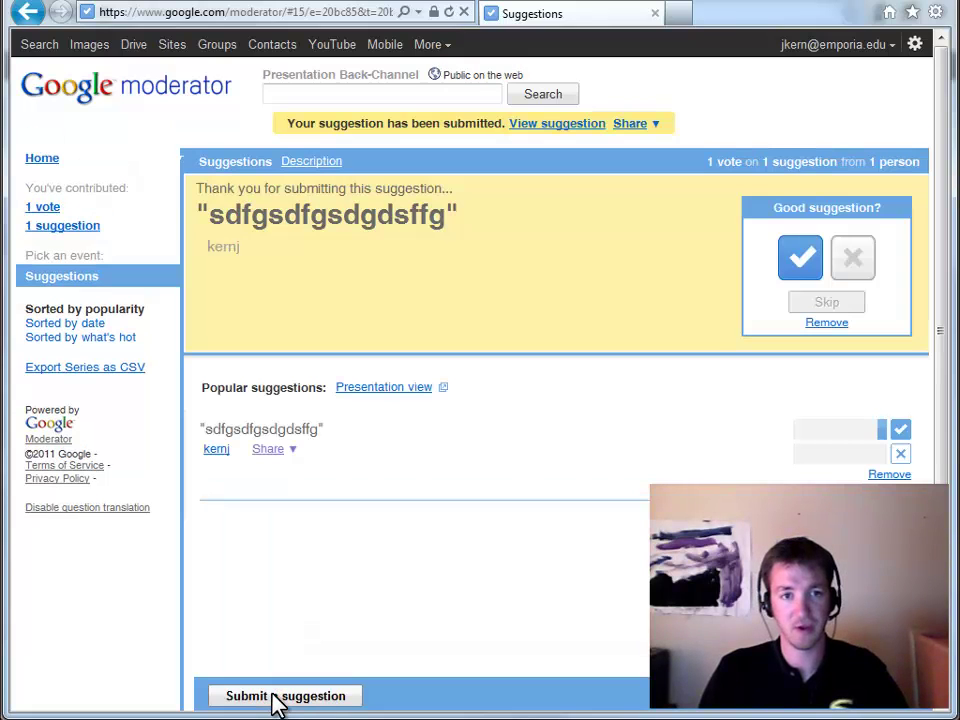
left_click(850, 298)
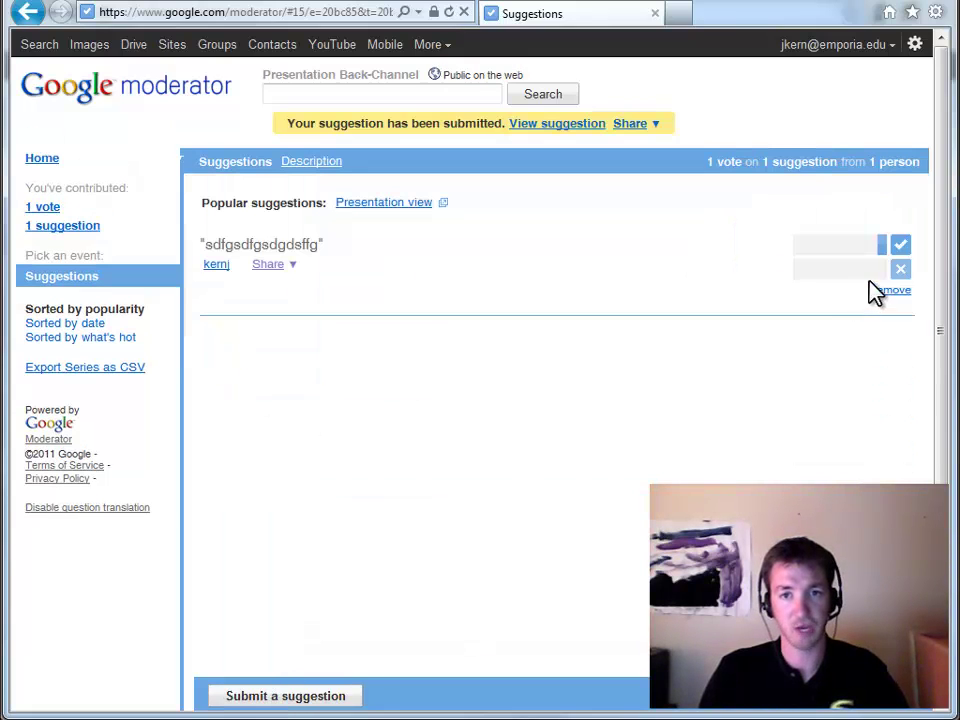
left_click(902, 268)
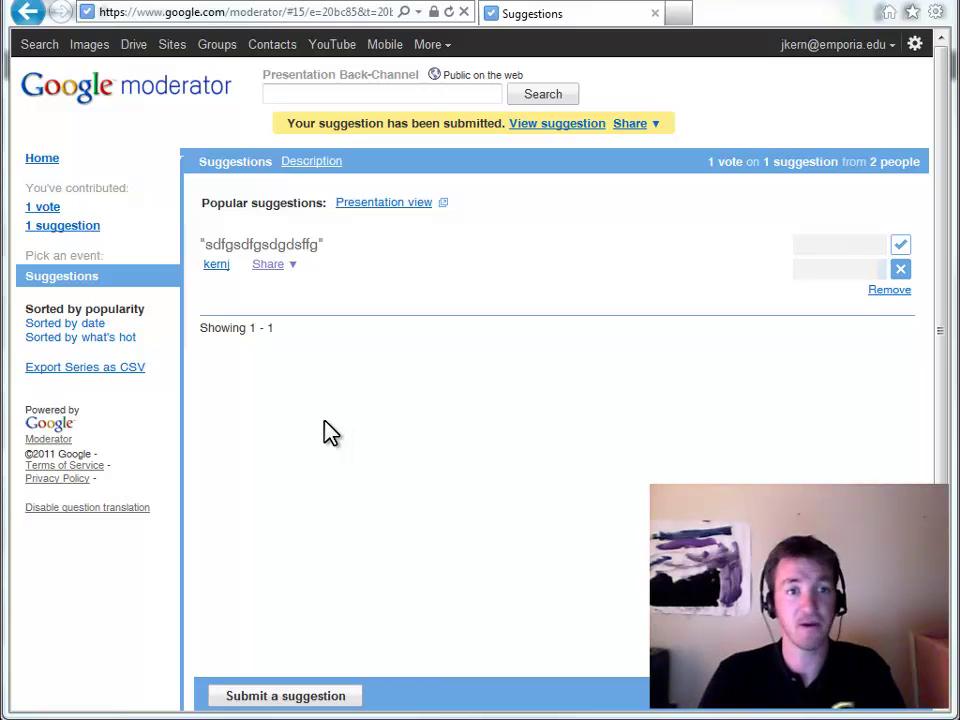
Step: Export the series as CSV and open the moderator-20bc85 file from the archive in Excel
left_click(66, 377)
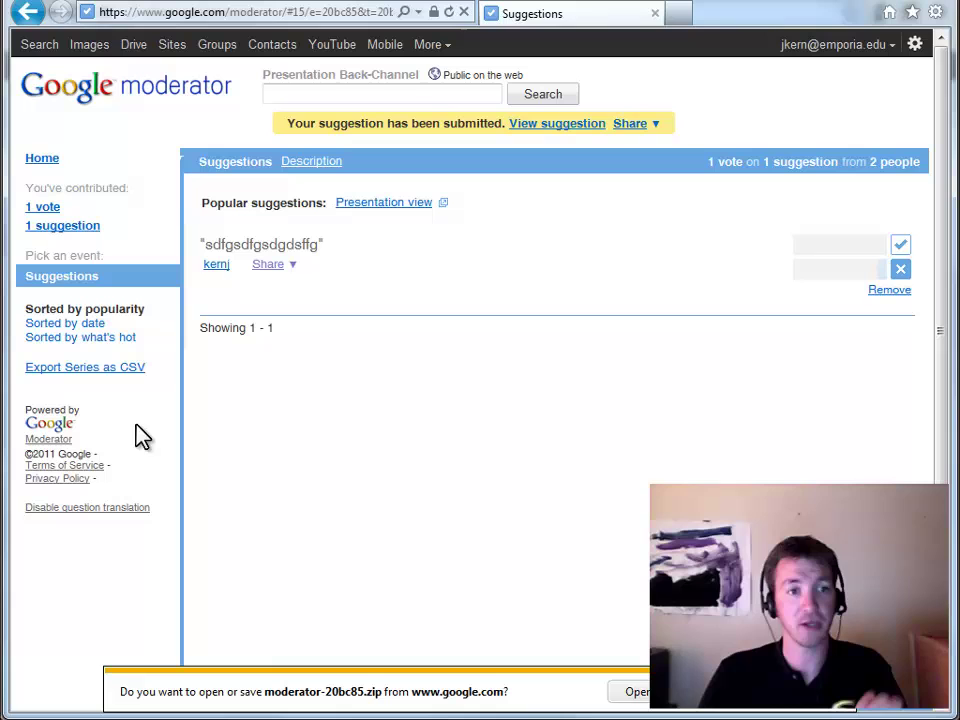
left_click(640, 694)
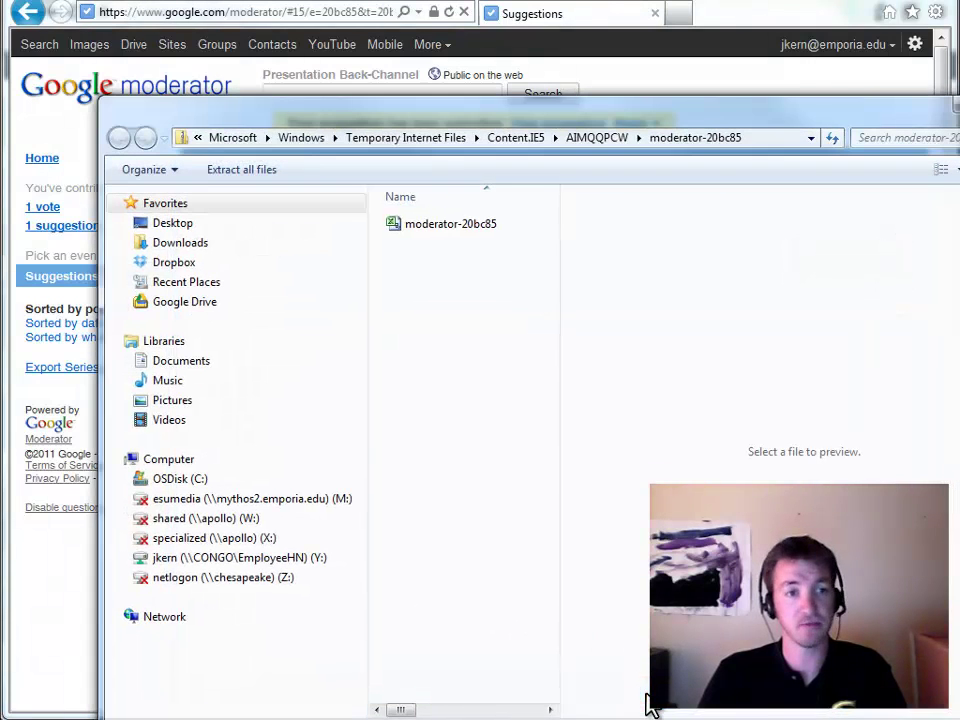
left_click(424, 230)
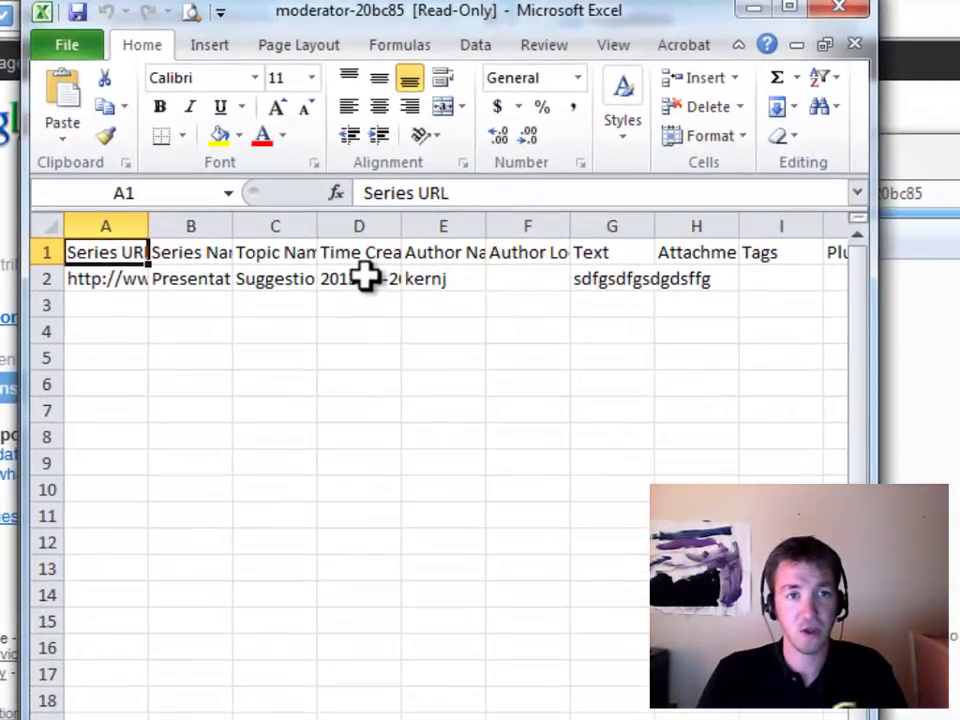
Step: Check creation time D2, author E2, text G2 and minus votes K2, then close the spreadsheet
left_click(350, 208)
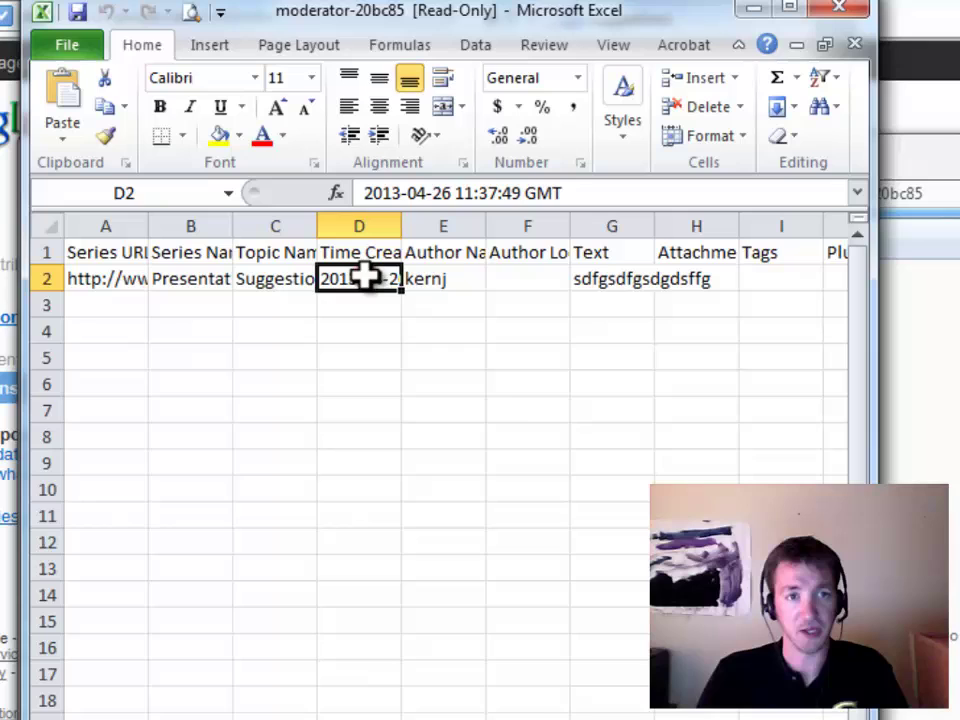
left_click(435, 279)
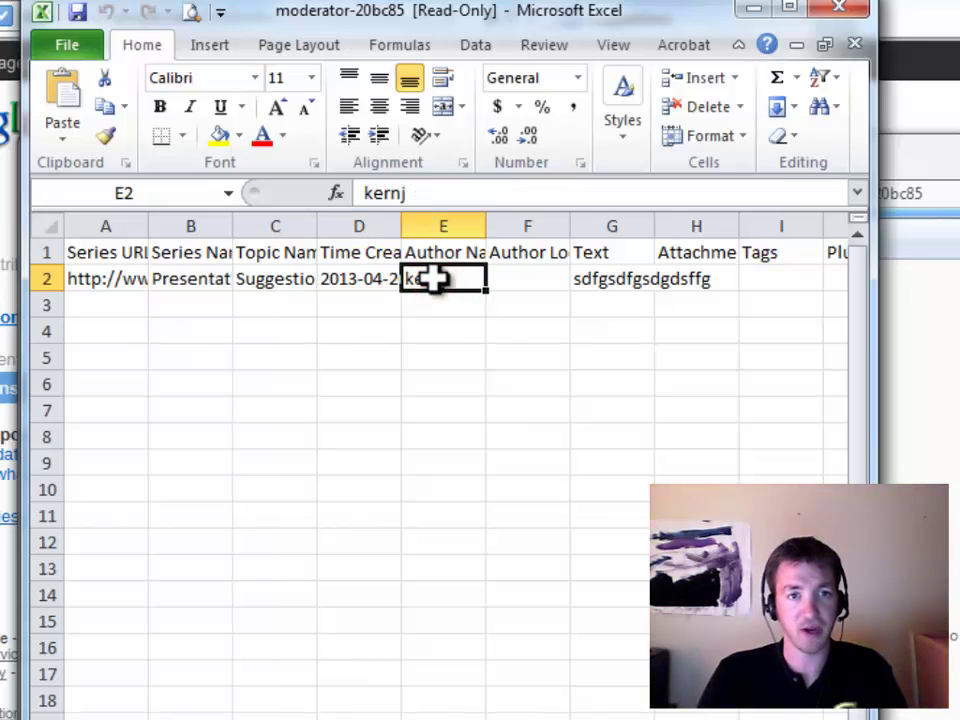
left_click(617, 280)
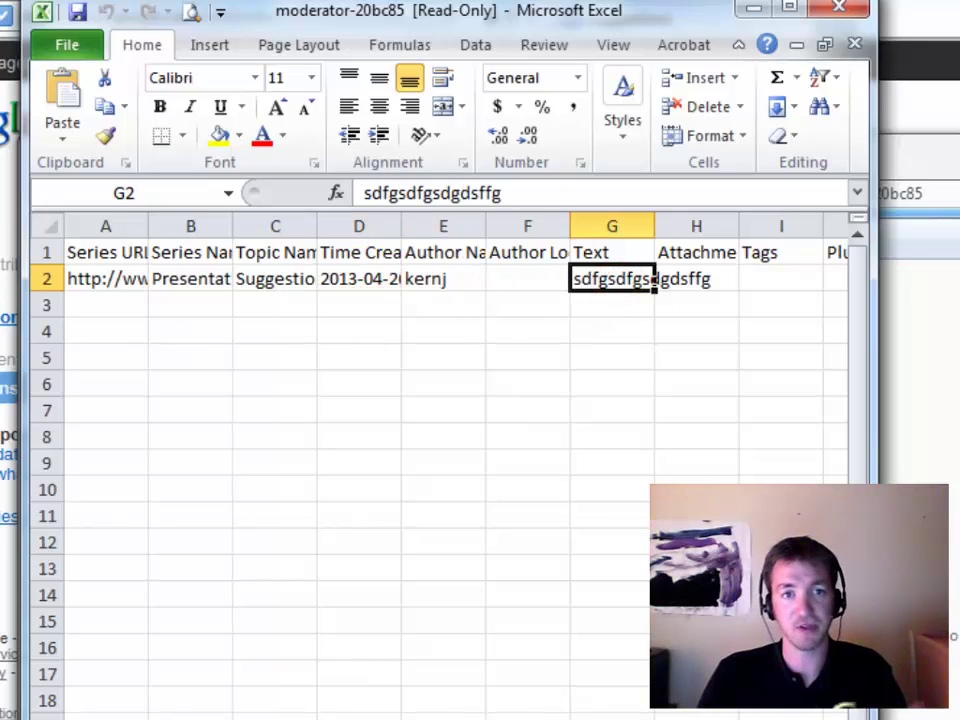
scroll(440, 400, "right", 1)
scroll(440, 400, "right", 1)
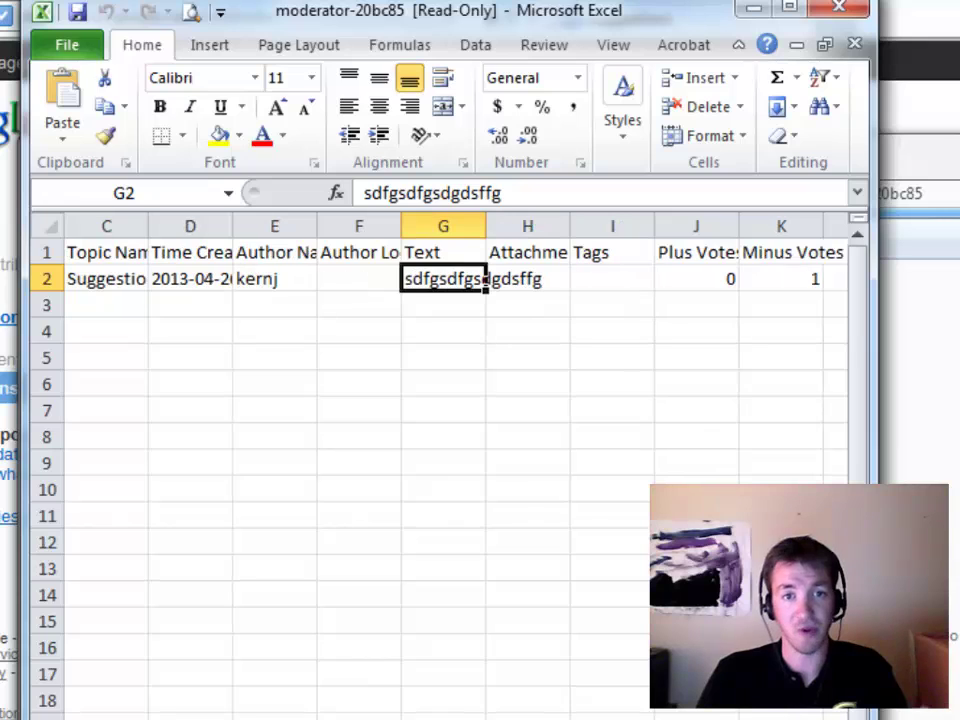
left_click(781, 280)
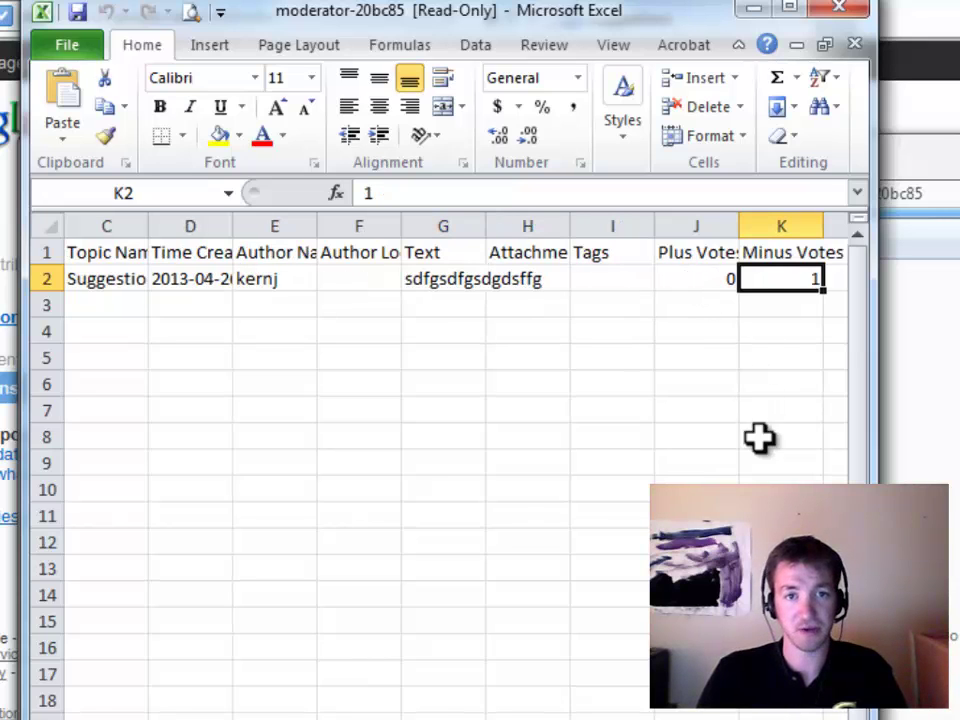
scroll(761, 439, "left", 2)
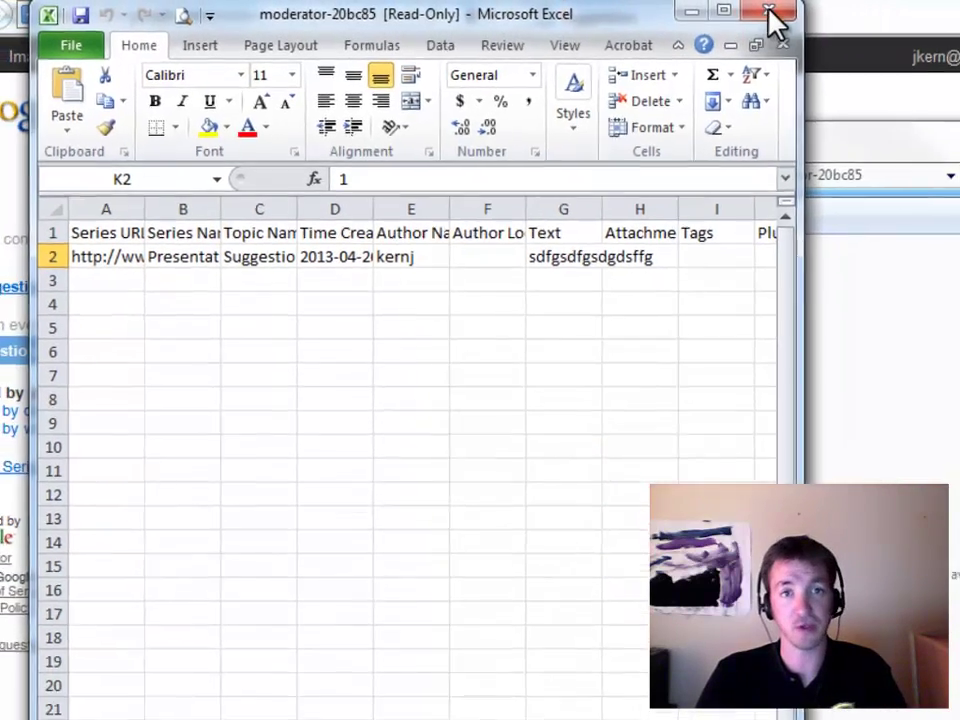
left_click(838, 8)
Step: Close Excel and the archive window to return to the Presentation Back-Channel page
left_click(695, 15)
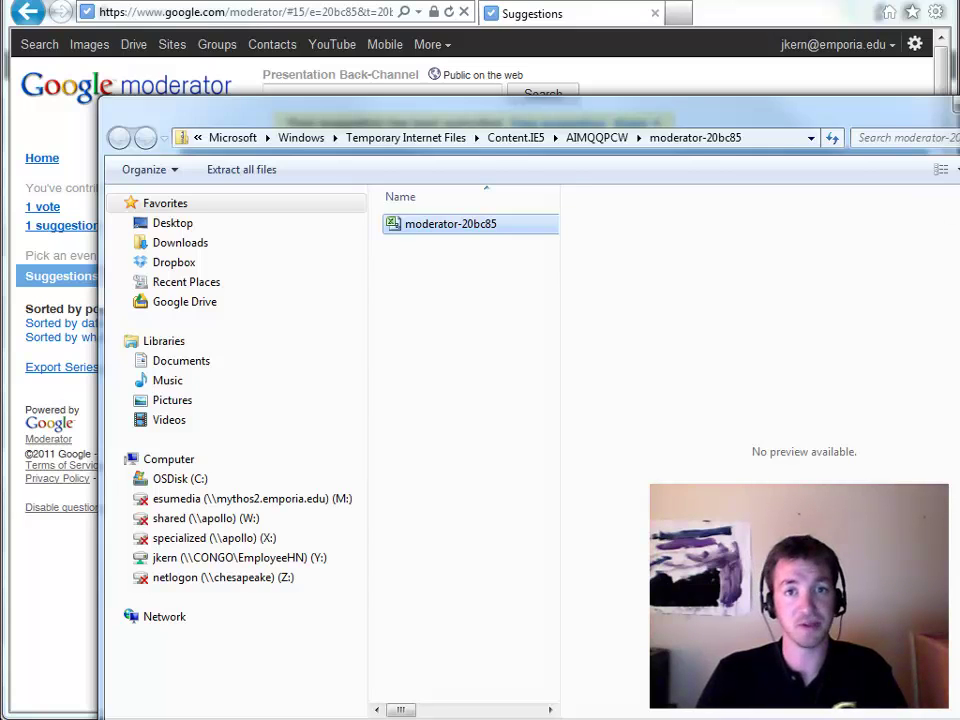
key("alt+F4")
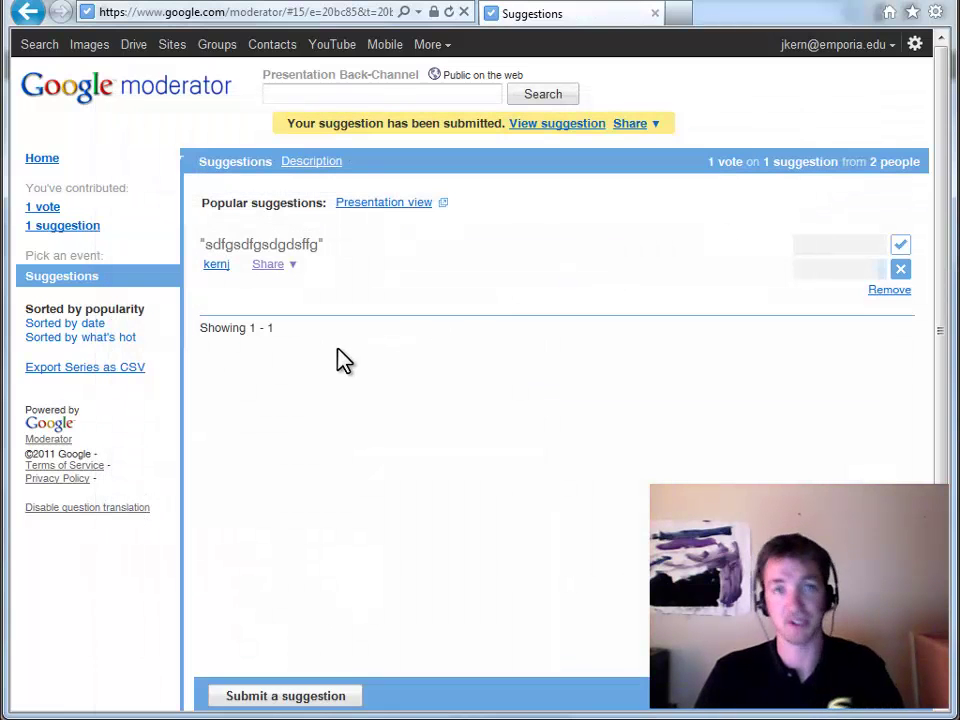